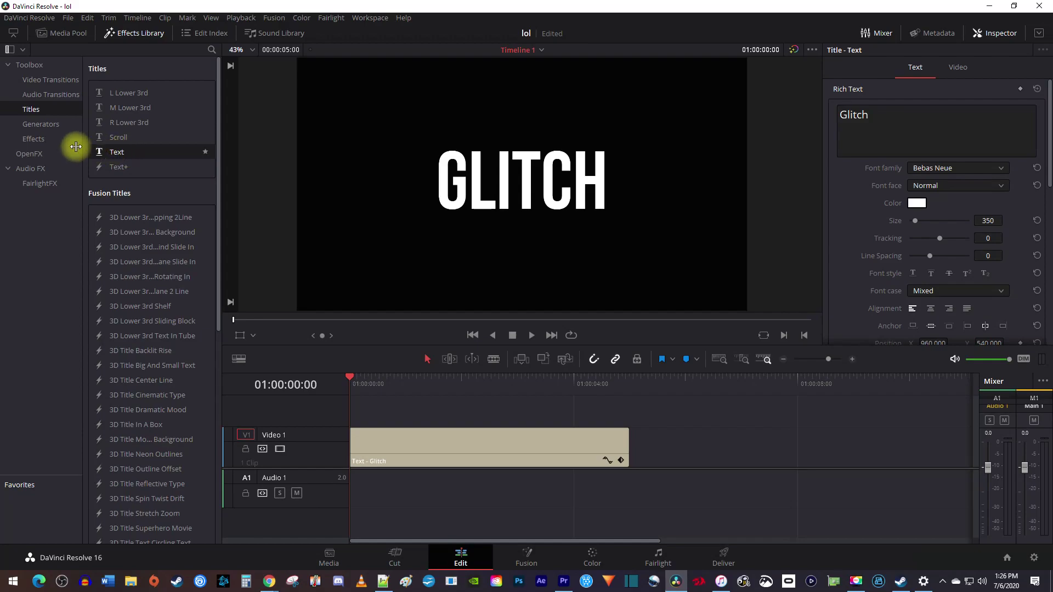
Drop an Adjustment Clip from the Toolbox above the GLITCH title, select it, and view it on the Color page.
{"action": "left_click", "coordinate": [46, 142]}
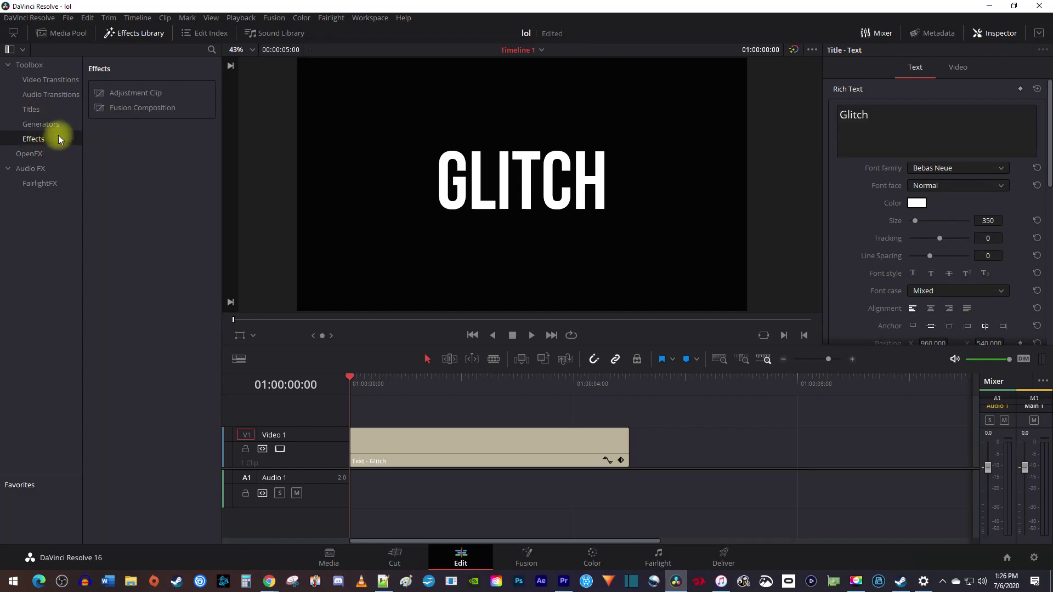
{"action": "left_click_drag", "start_coordinate": [130, 94], "coordinate": [354, 409]}
{"action": "left_click", "coordinate": [354, 408]}
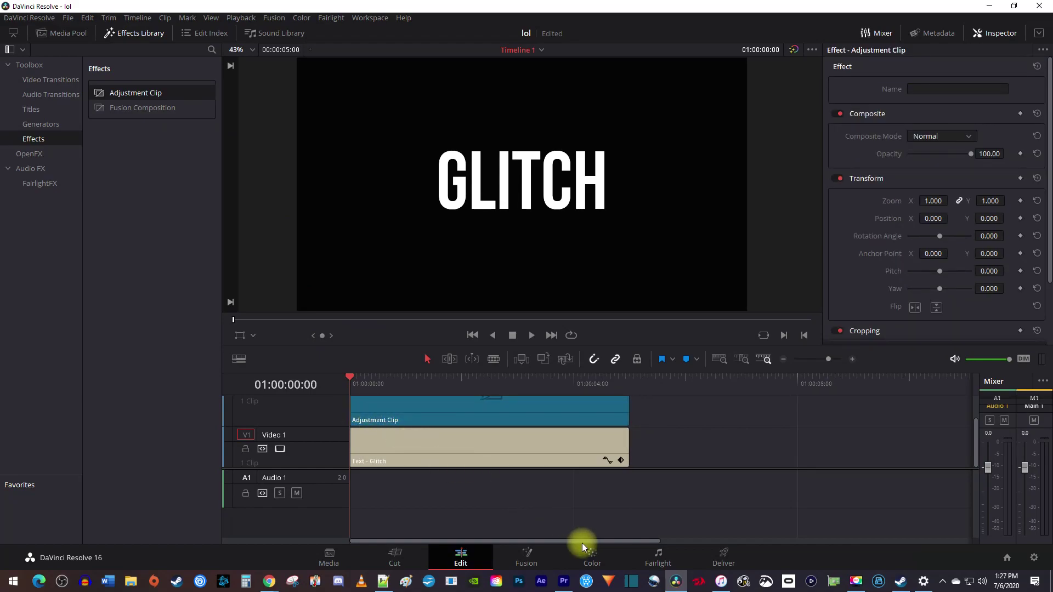
{"action": "left_click", "coordinate": [591, 557]}
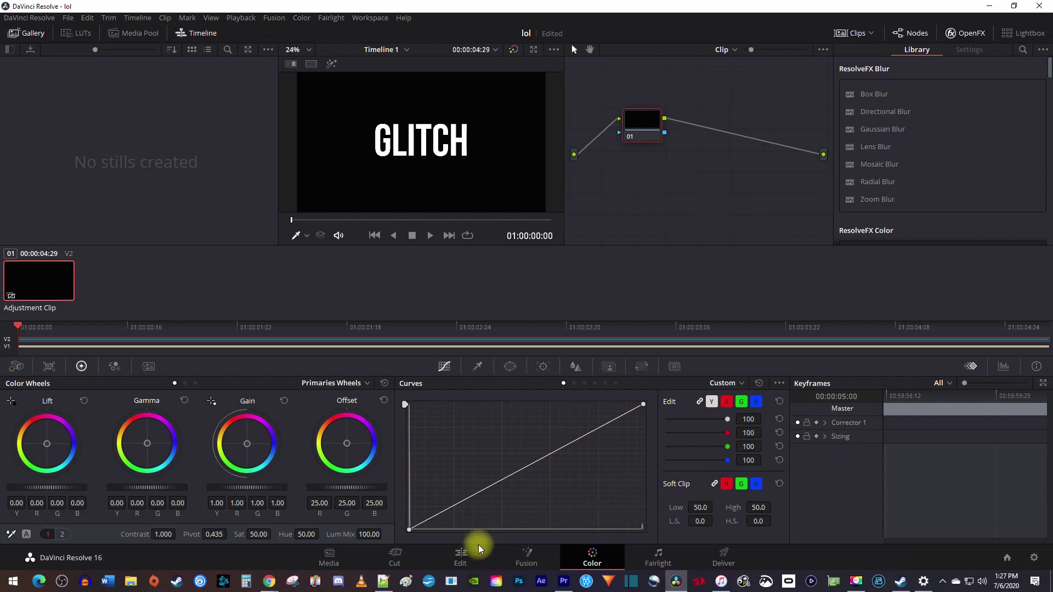
Back on the Edit page, enable Show Power Bins and show the Media Pool.
{"action": "left_click", "coordinate": [461, 557]}
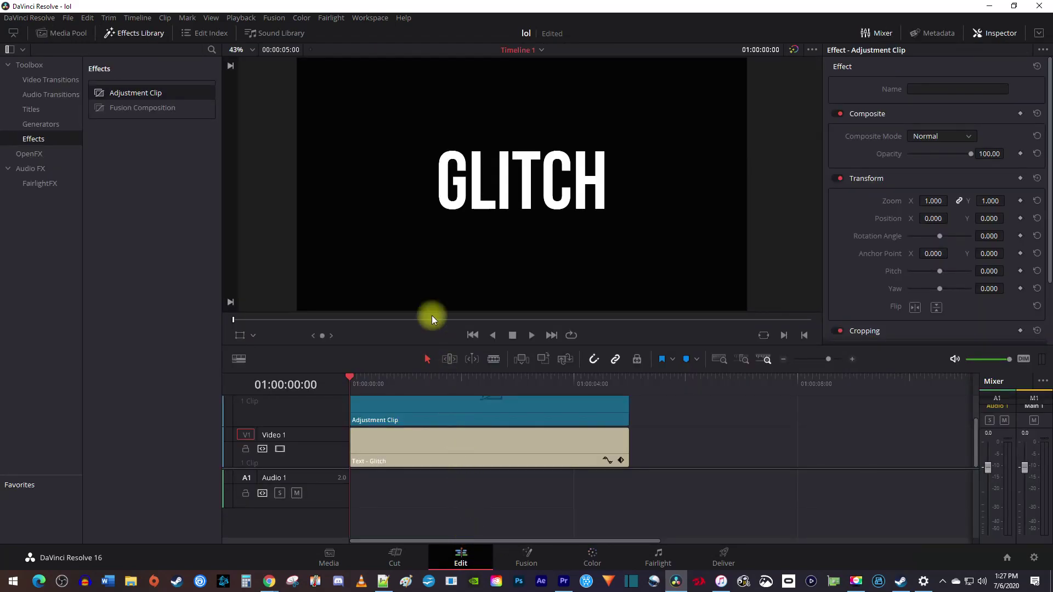
{"action": "left_click", "coordinate": [211, 18]}
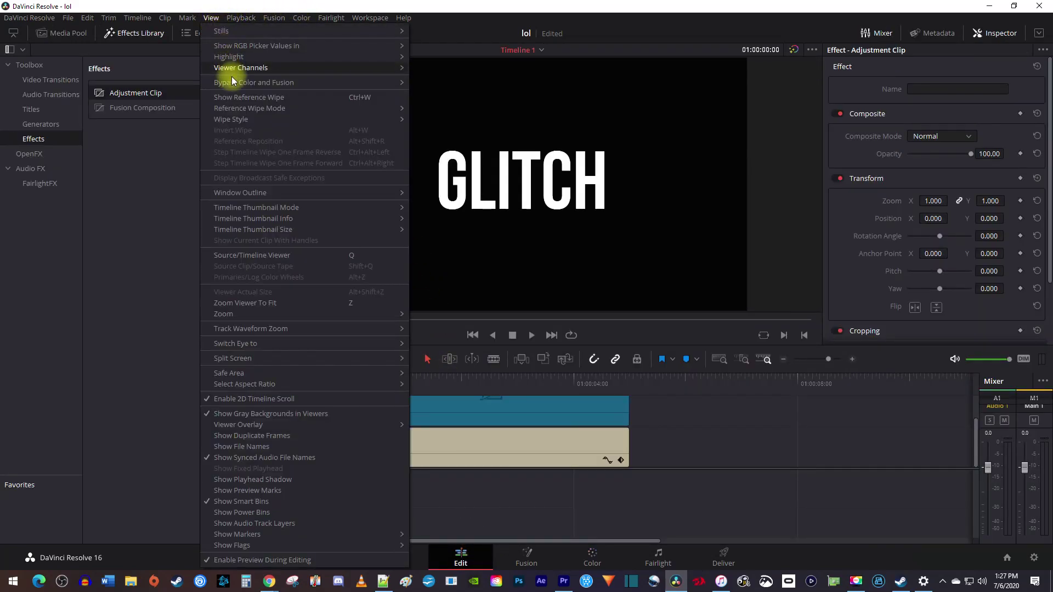
{"action": "left_click", "coordinate": [266, 513]}
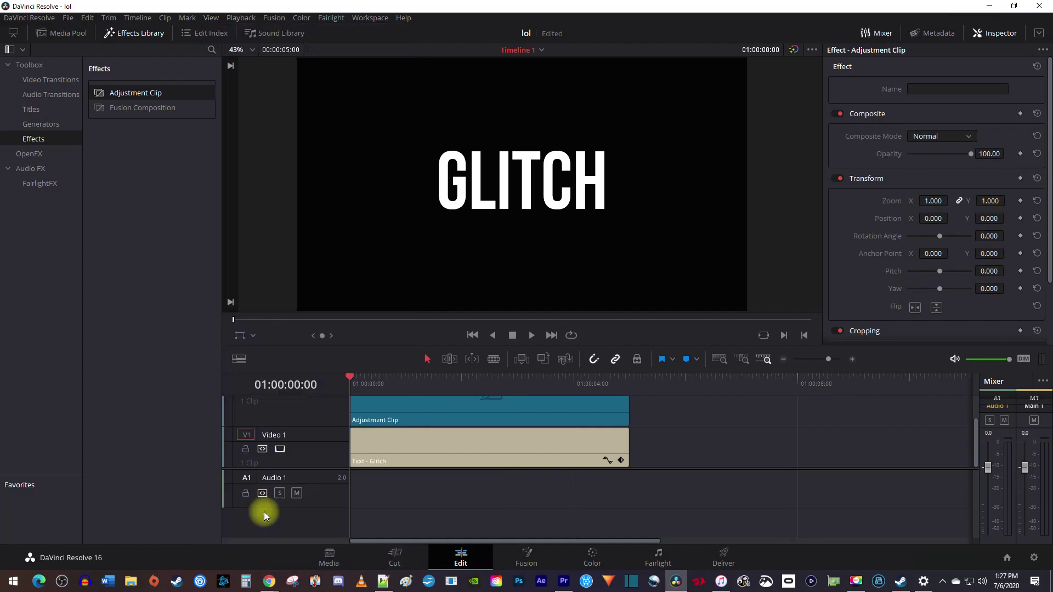
{"action": "left_click", "coordinate": [71, 33]}
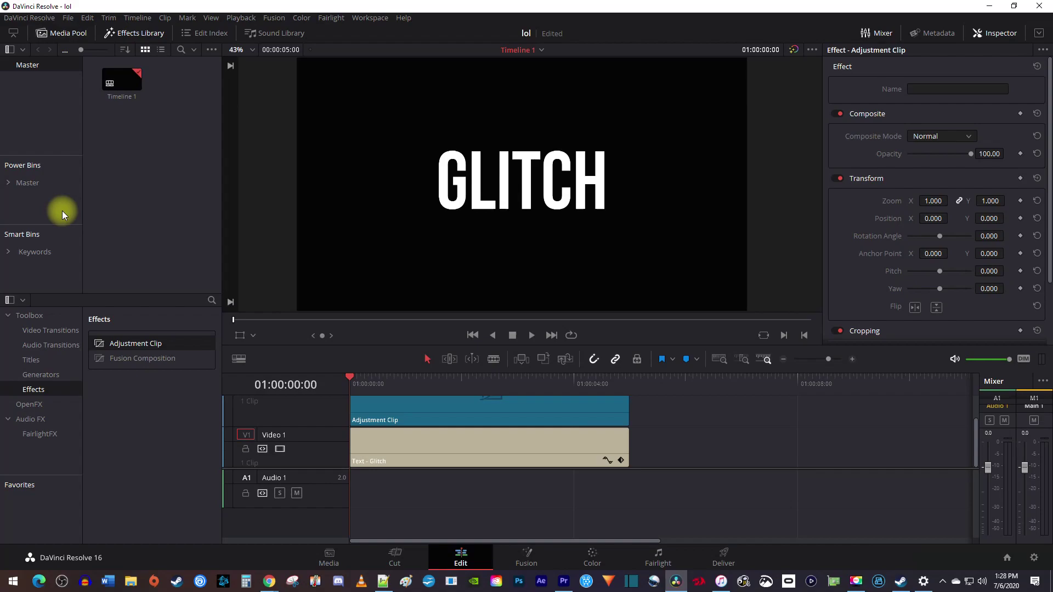
Save the adjustment clip into the Master bin and place it at the start of Video 2.
{"action": "left_click_drag", "start_coordinate": [452, 405], "coordinate": [26, 187]}
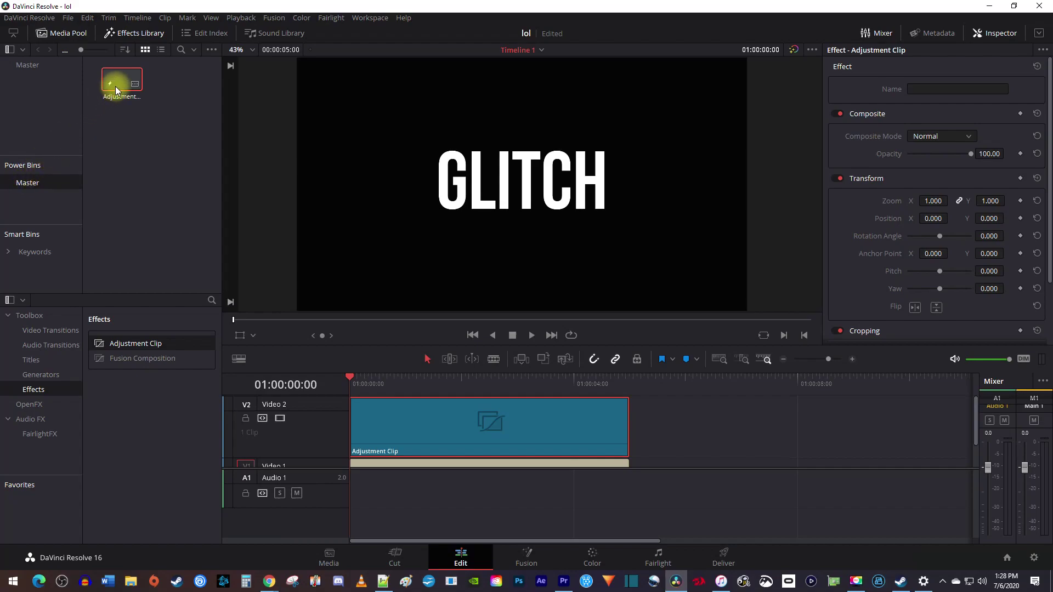
{"action": "left_click_drag", "start_coordinate": [121, 85], "coordinate": [350, 439]}
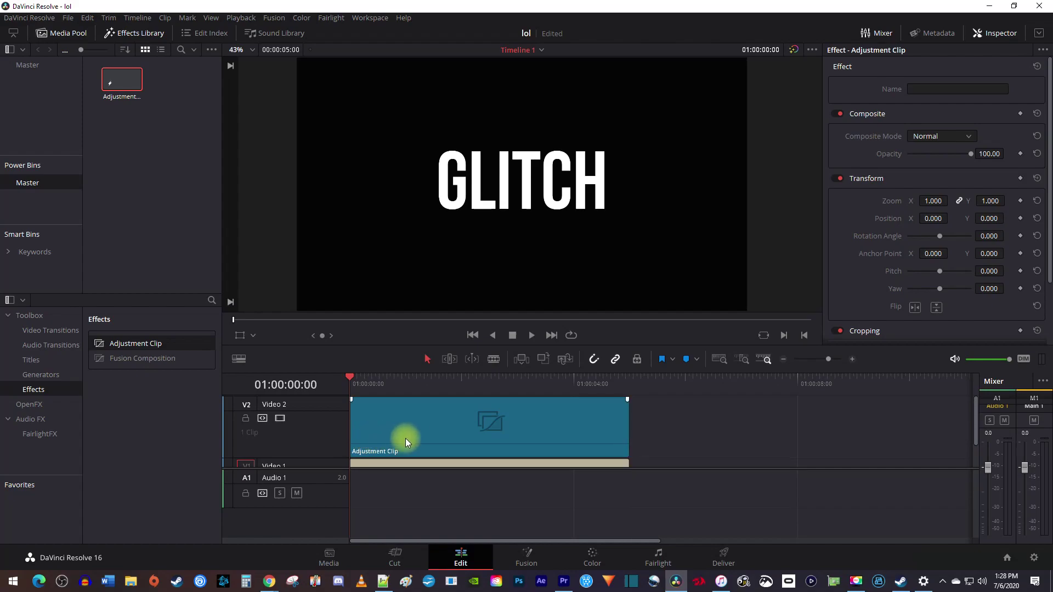
{"action": "left_click", "coordinate": [438, 433]}
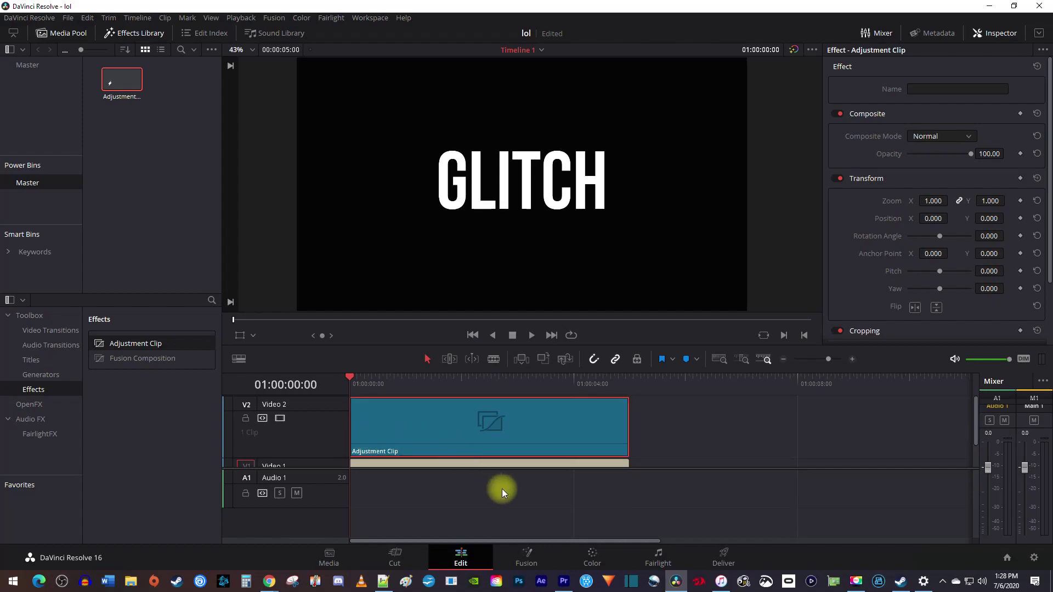
With the playhead at the clip start on the Color page, apply OpenFX JPEG Damage to node 01.
{"action": "left_click", "coordinate": [598, 562]}
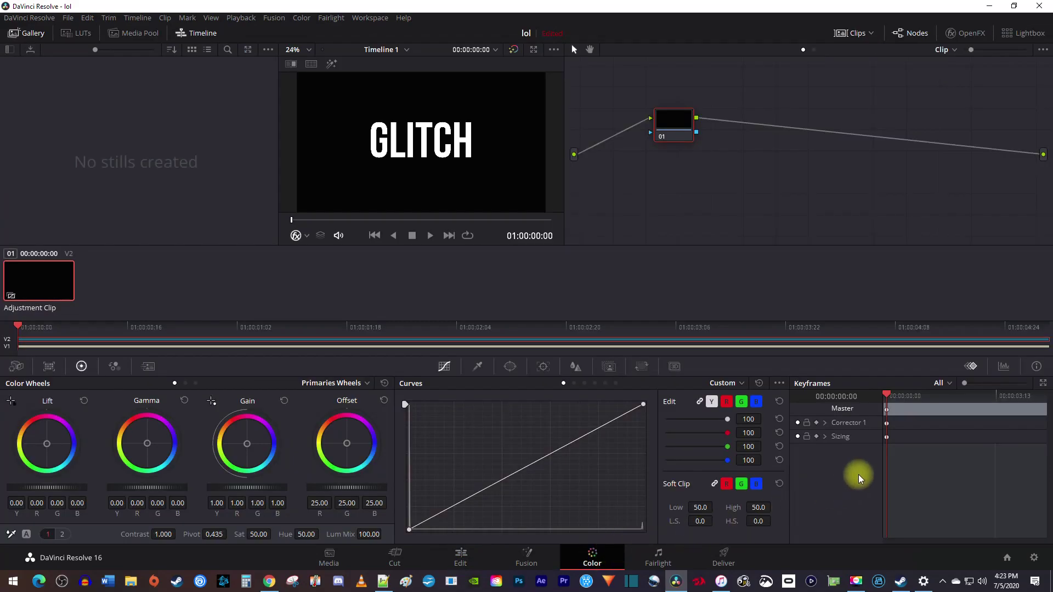
{"action": "left_click", "coordinate": [916, 396]}
{"action": "left_click_drag", "start_coordinate": [967, 397], "coordinate": [883, 397]}
{"action": "left_click", "coordinate": [969, 34]}
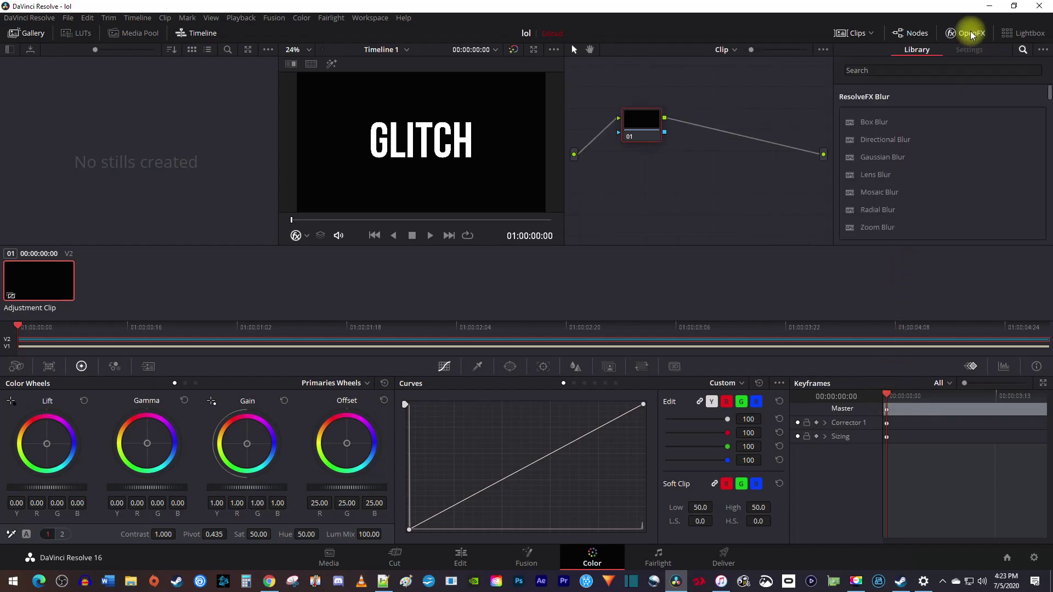
{"action": "left_click", "coordinate": [927, 69]}
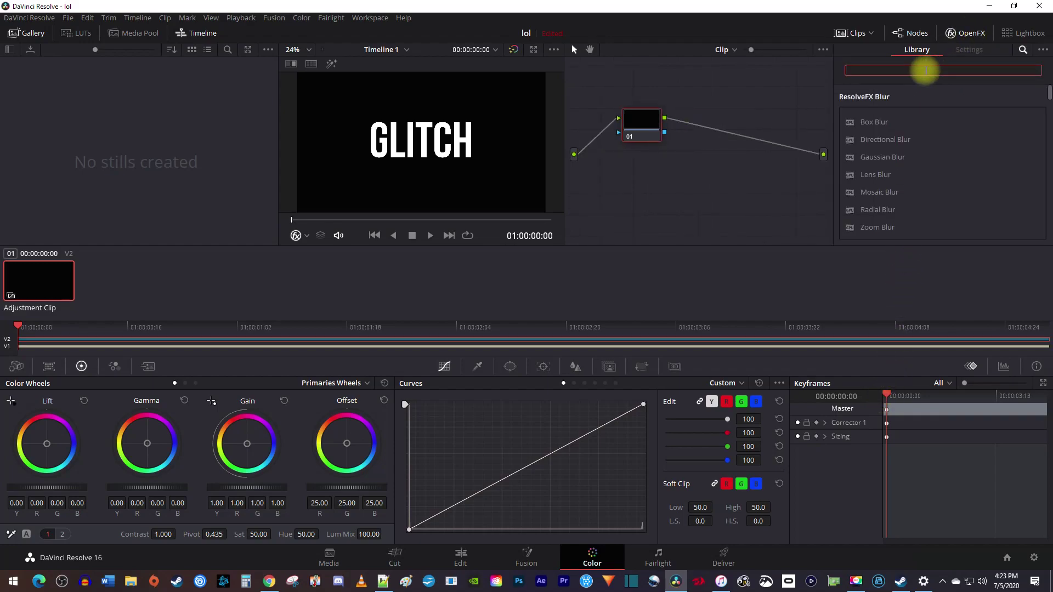
{"action": "type", "text": "jpeg"}
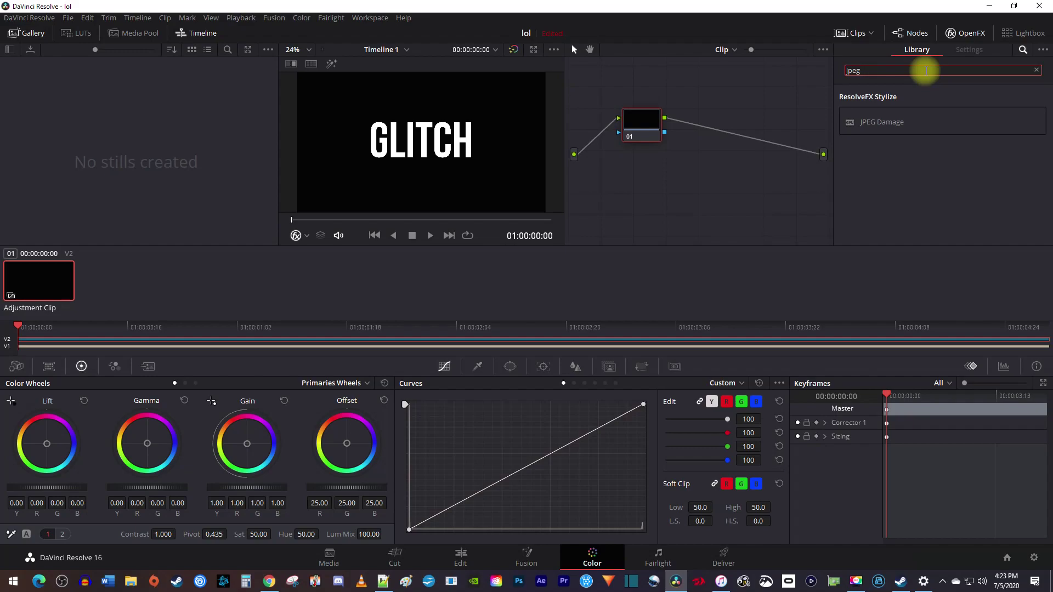
{"action": "left_click_drag", "start_coordinate": [891, 120], "coordinate": [632, 125]}
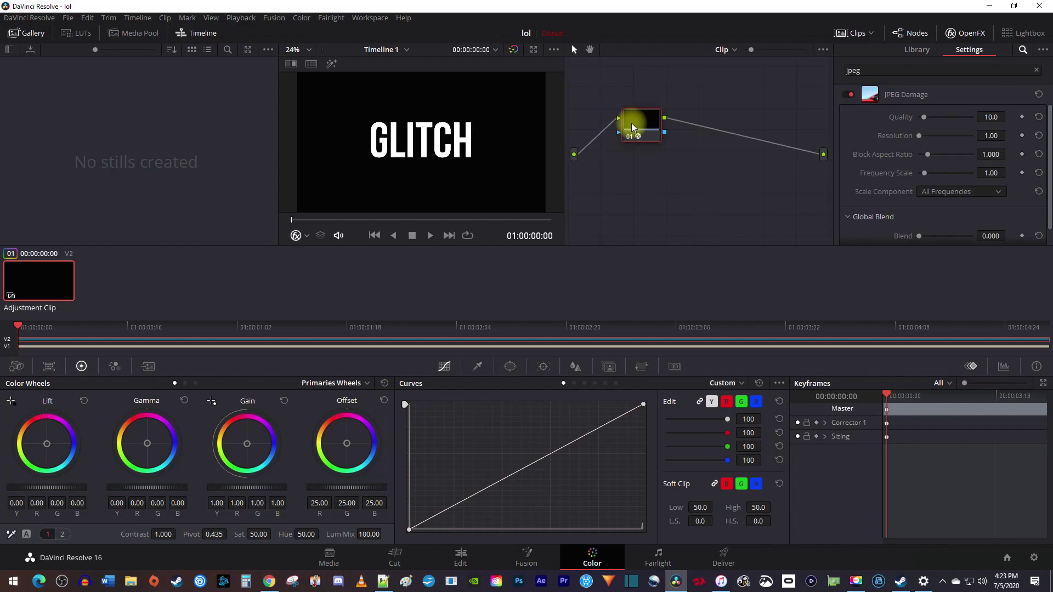
Set the JPEG Damage Quality to 4.0.
{"action": "left_click", "coordinate": [999, 115]}
{"action": "type", "text": "4"}
{"action": "key", "text": "Return"}
Keyframe Resolution at the clip start, then add keyframes a few frames apart at 30 and 1.
{"action": "left_click", "coordinate": [1021, 136]}
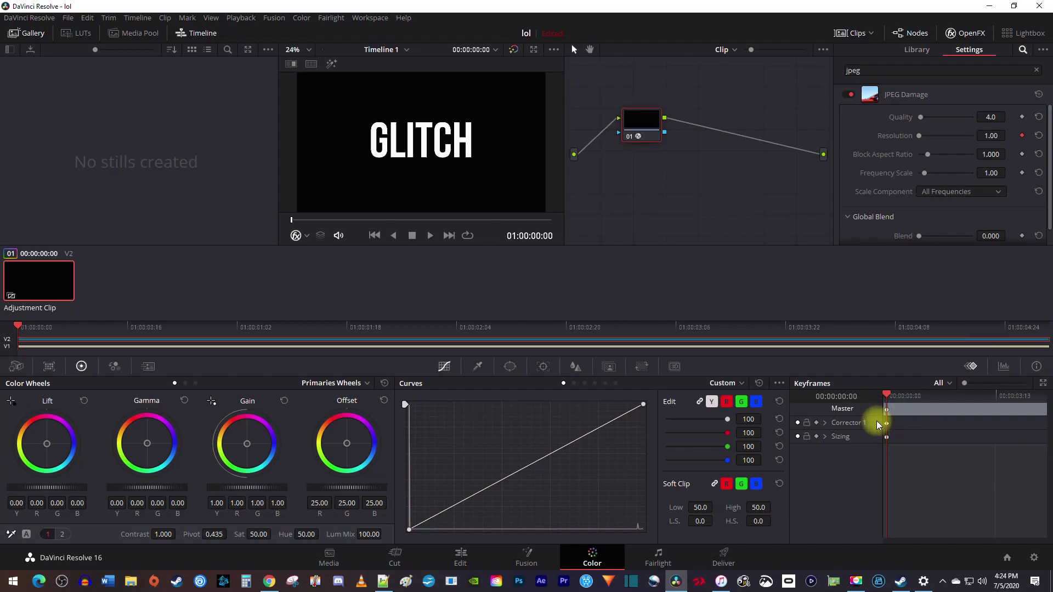
{"action": "key", "text": "space"}
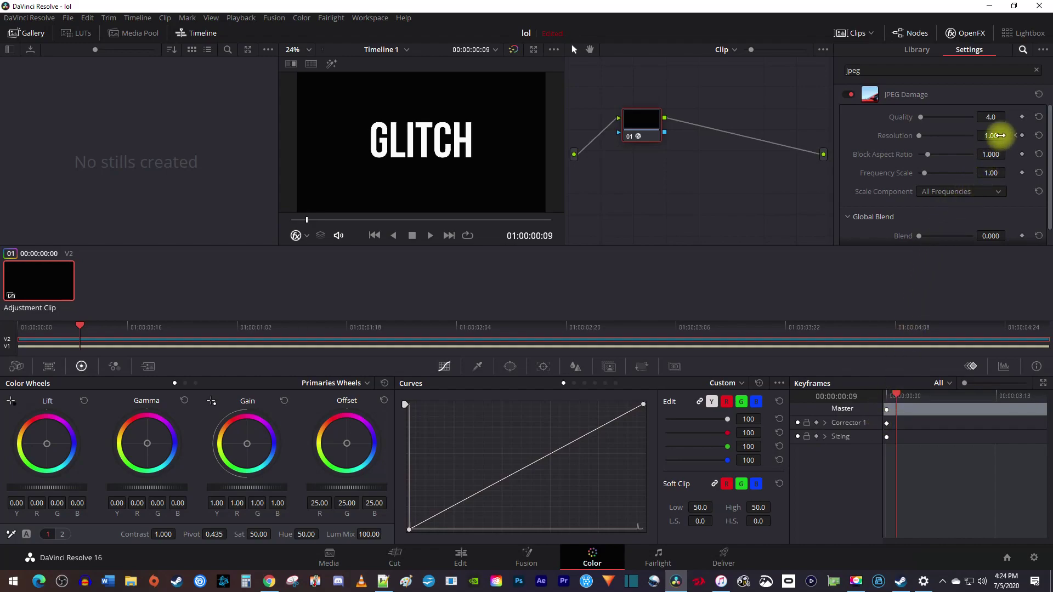
{"action": "left_click_drag", "start_coordinate": [994, 136], "coordinate": [1019, 110]}
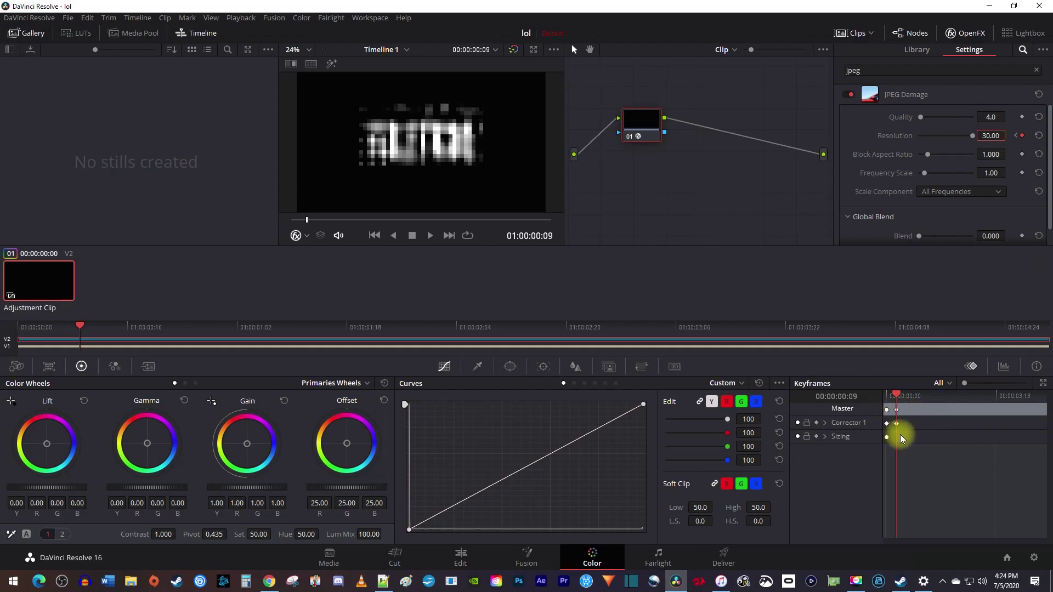
{"action": "key", "text": "space"}
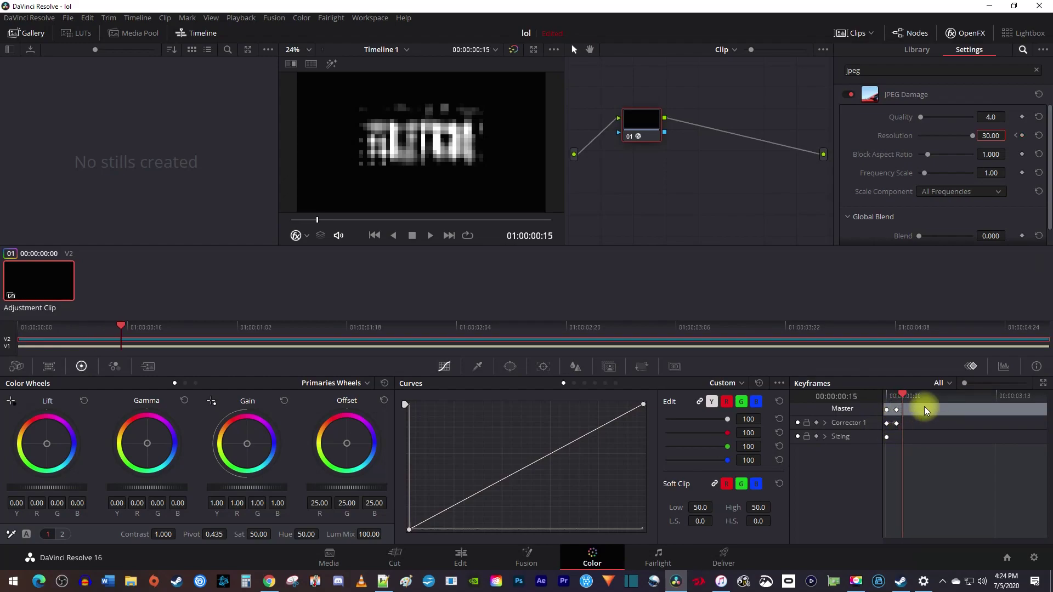
{"action": "double_click", "coordinate": [991, 135]}
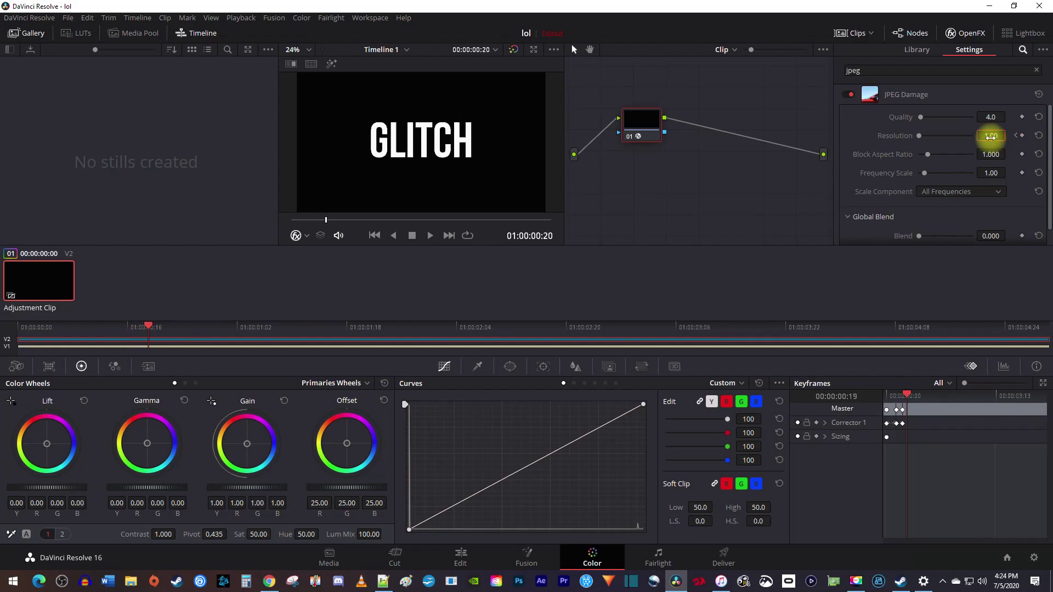
{"action": "double_click", "coordinate": [990, 136]}
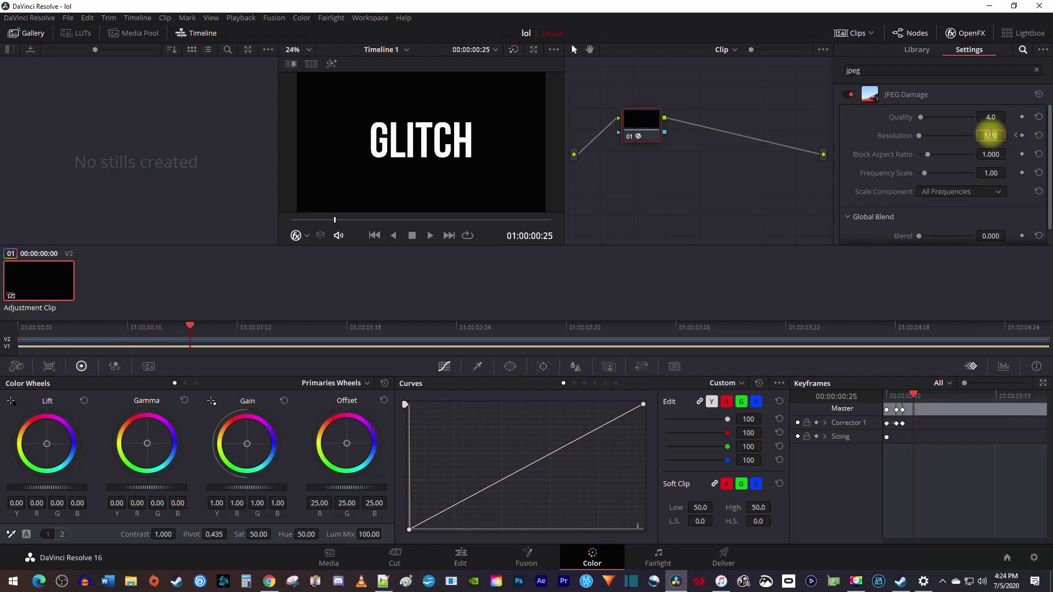
{"action": "type", "text": "30"}
{"action": "key", "text": "Return"}
Keep alternating the Resolution keyframe values between 1 and 30 along the clip.
{"action": "double_click", "coordinate": [989, 136]}
{"action": "type", "text": "1"}
{"action": "key", "text": "Return"}
{"action": "double_click", "coordinate": [990, 135]}
{"action": "type", "text": "30"}
{"action": "key", "text": "Return"}
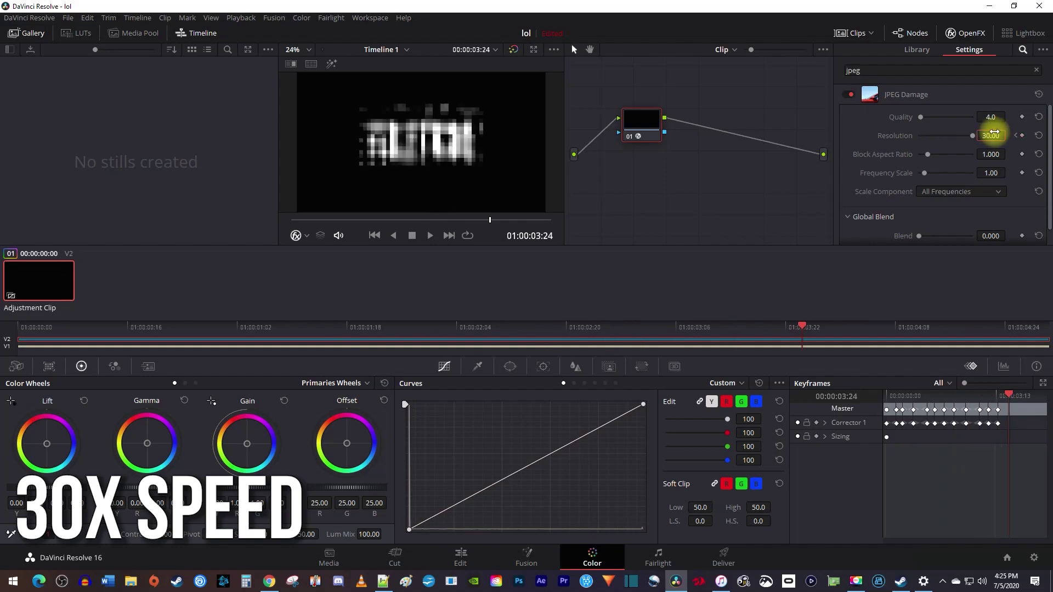
{"action": "double_click", "coordinate": [992, 136]}
{"action": "type", "text": "1"}
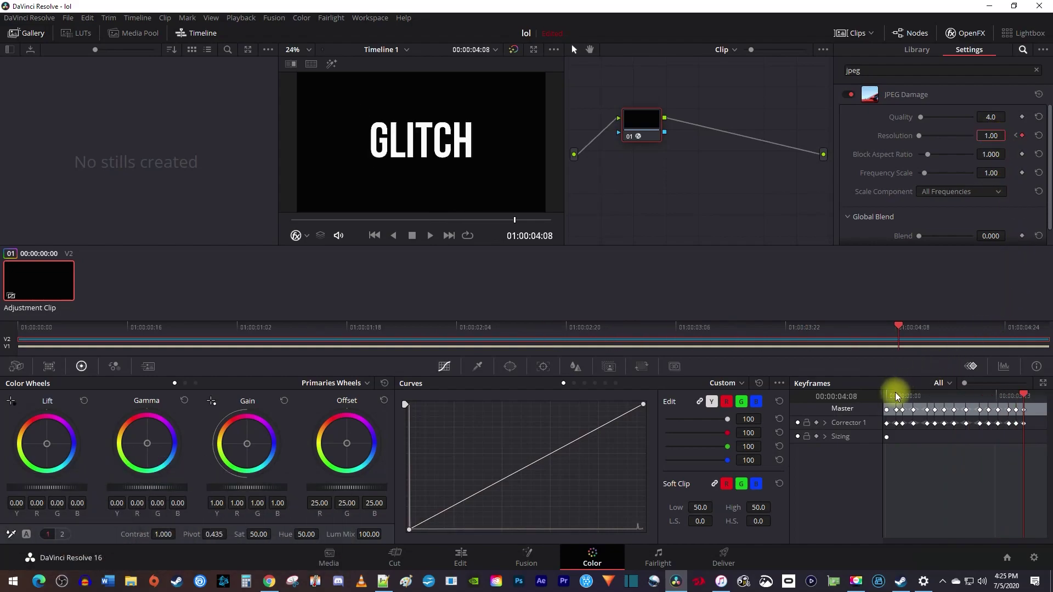
Play back the pixelation flicker from the clip start and return to the first frame.
{"action": "left_click_drag", "start_coordinate": [897, 395], "coordinate": [870, 396]}
{"action": "key", "text": "space"}
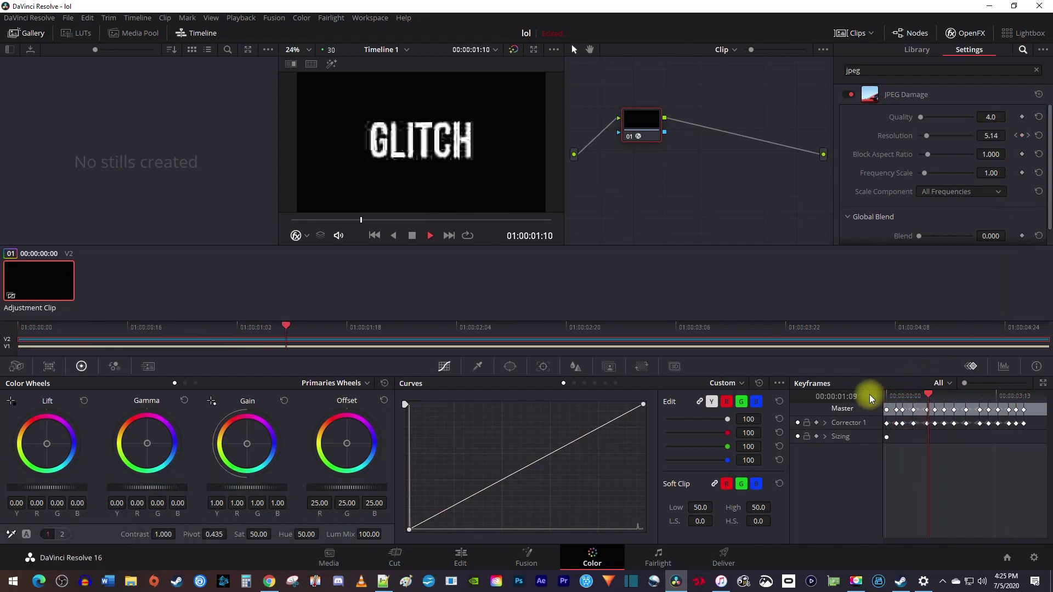
{"action": "key", "text": "space"}
{"action": "left_click", "coordinate": [896, 395]}
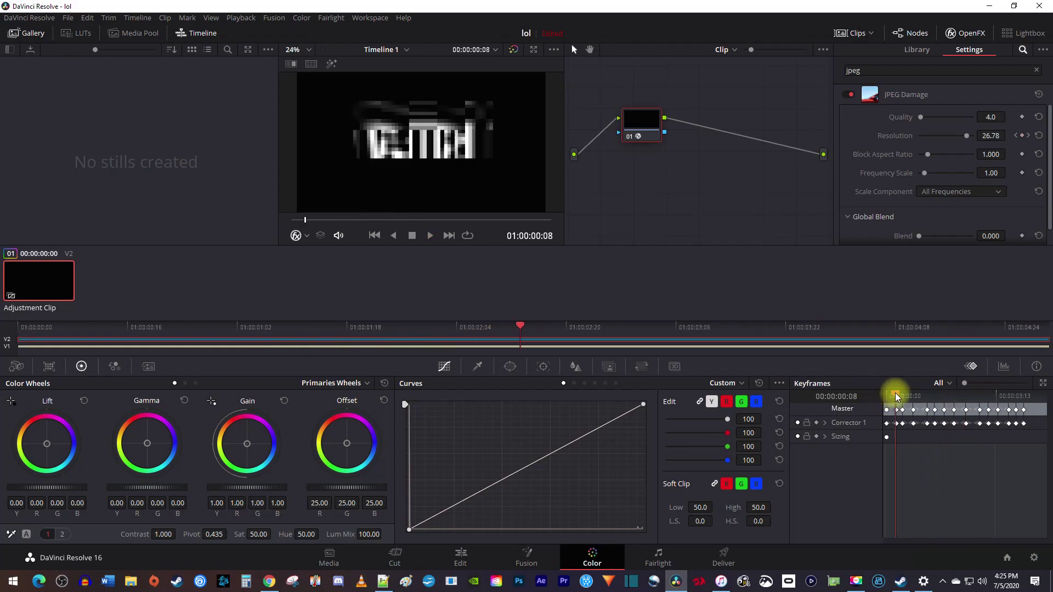
{"action": "left_click_drag", "start_coordinate": [896, 396], "coordinate": [885, 400]}
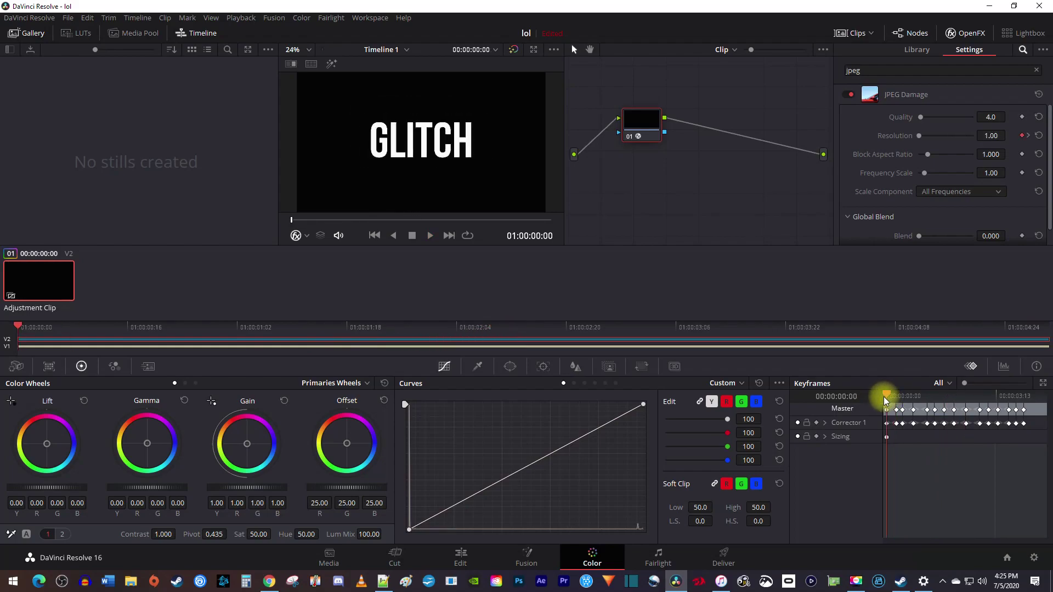
Add serial node 02 after node 01 and apply Camera Shake to it.
{"action": "right_click", "coordinate": [643, 121]}
{"action": "mouse_move", "coordinate": [692, 177]}
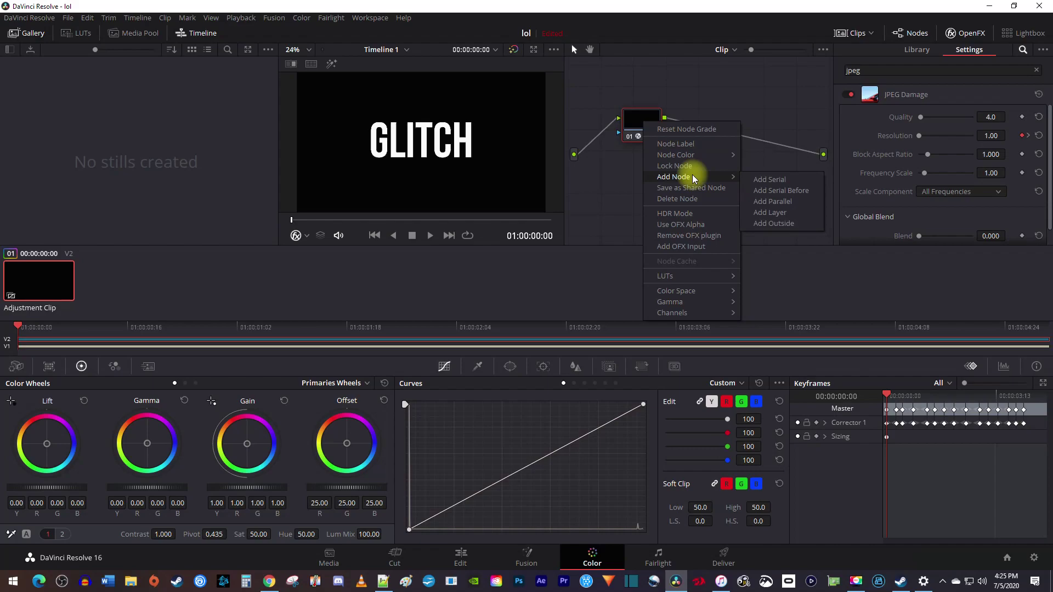
{"action": "left_click", "coordinate": [770, 179]}
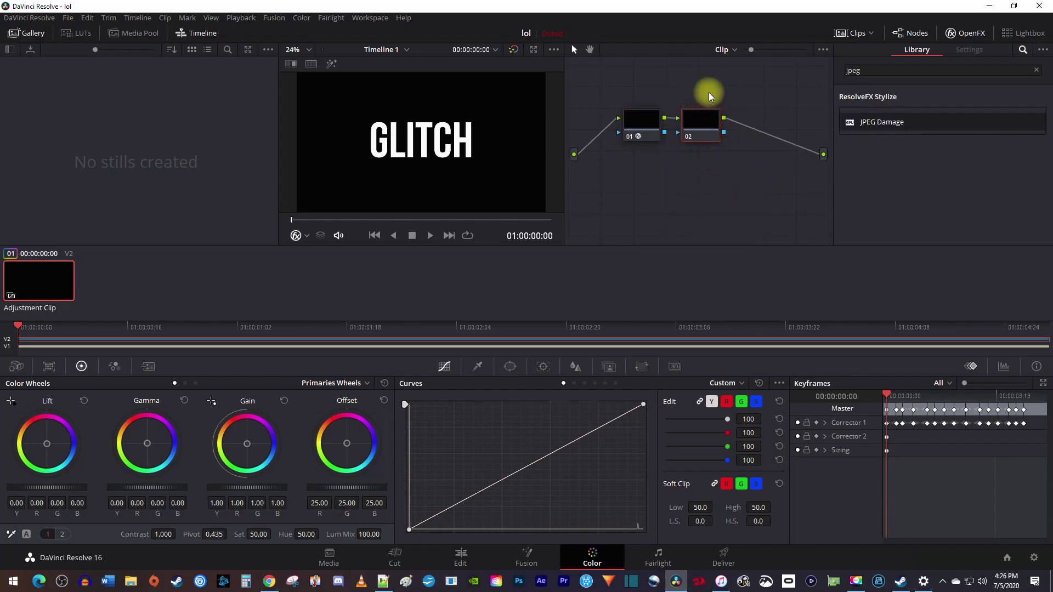
{"action": "left_click", "coordinate": [878, 70]}
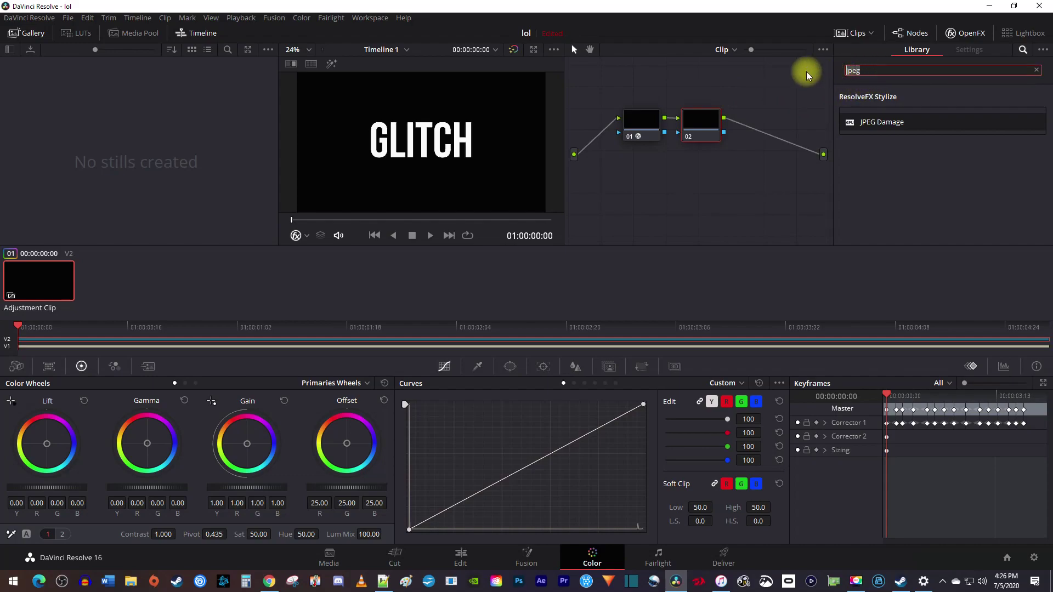
{"action": "type", "text": "camera"}
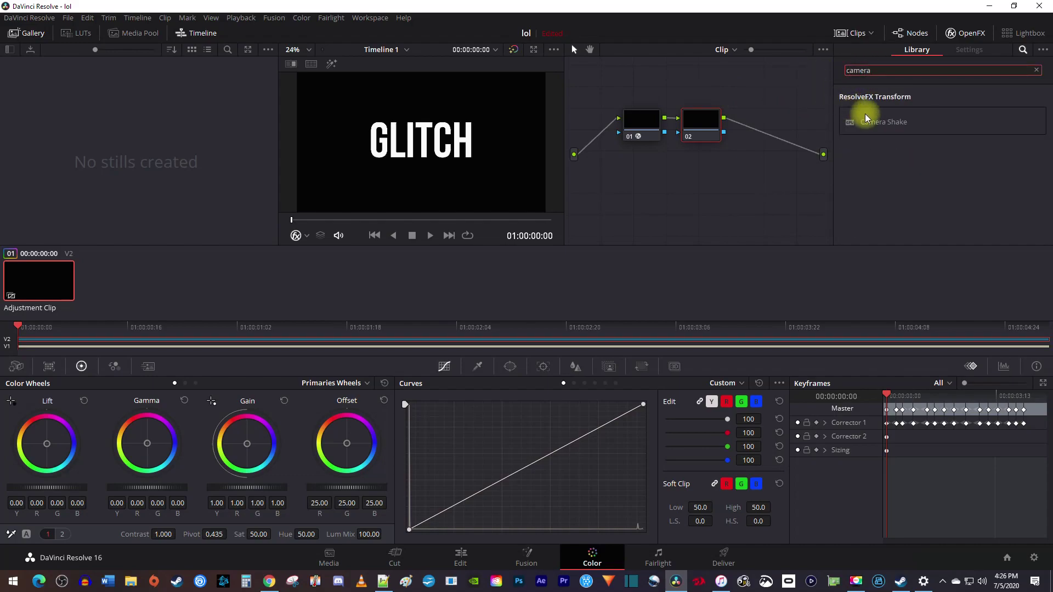
{"action": "left_click_drag", "start_coordinate": [878, 121], "coordinate": [700, 125]}
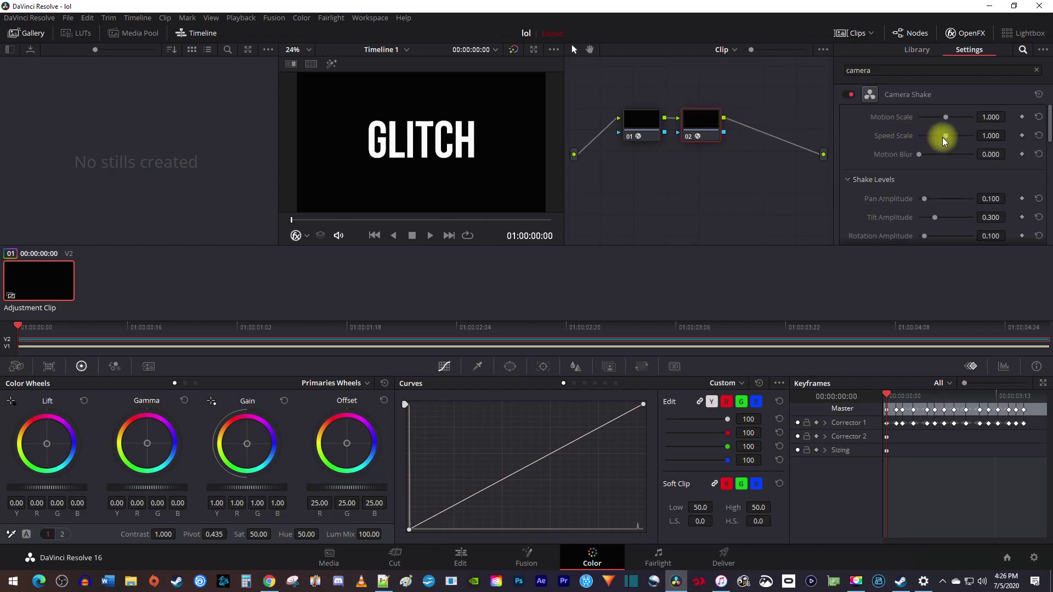
Set Camera Shake Speed Scale 2, Pan Amplitude 1, PTR Speed 1, Randomness Scale 1, and preview.
{"action": "left_click_drag", "start_coordinate": [943, 140], "coordinate": [979, 142]}
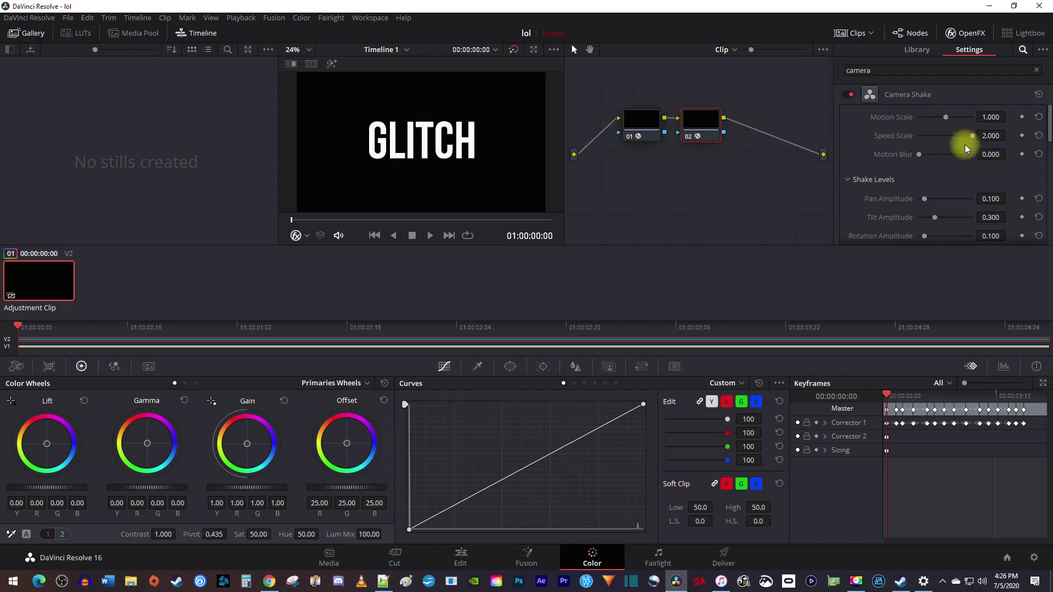
{"action": "scroll", "coordinate": [957, 151], "scroll_direction": "down", "scroll_amount": 2}
{"action": "left_click_drag", "start_coordinate": [926, 136], "coordinate": [987, 156]}
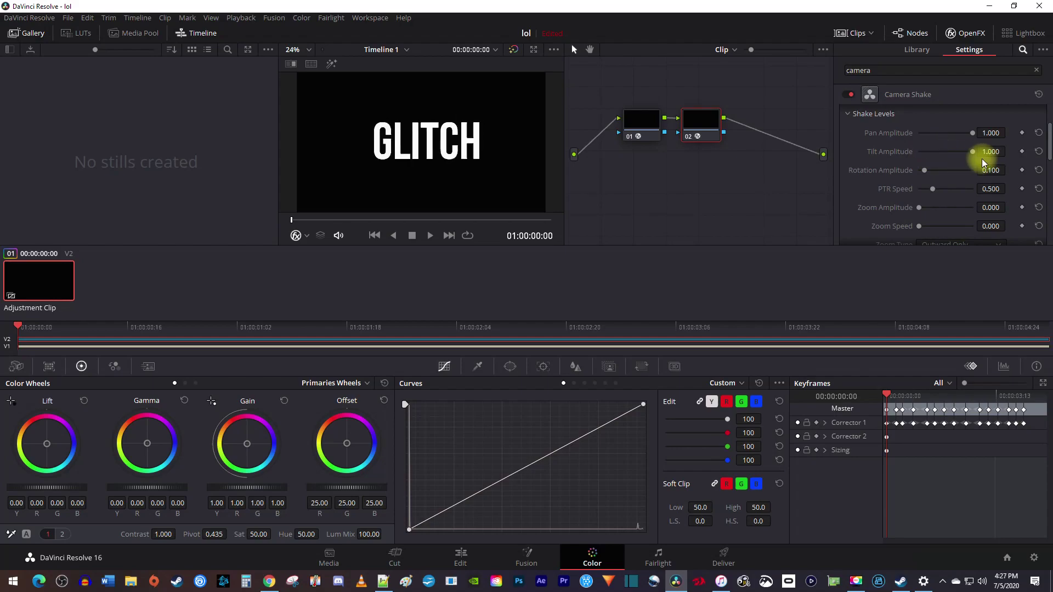
{"action": "left_click", "coordinate": [989, 188]}
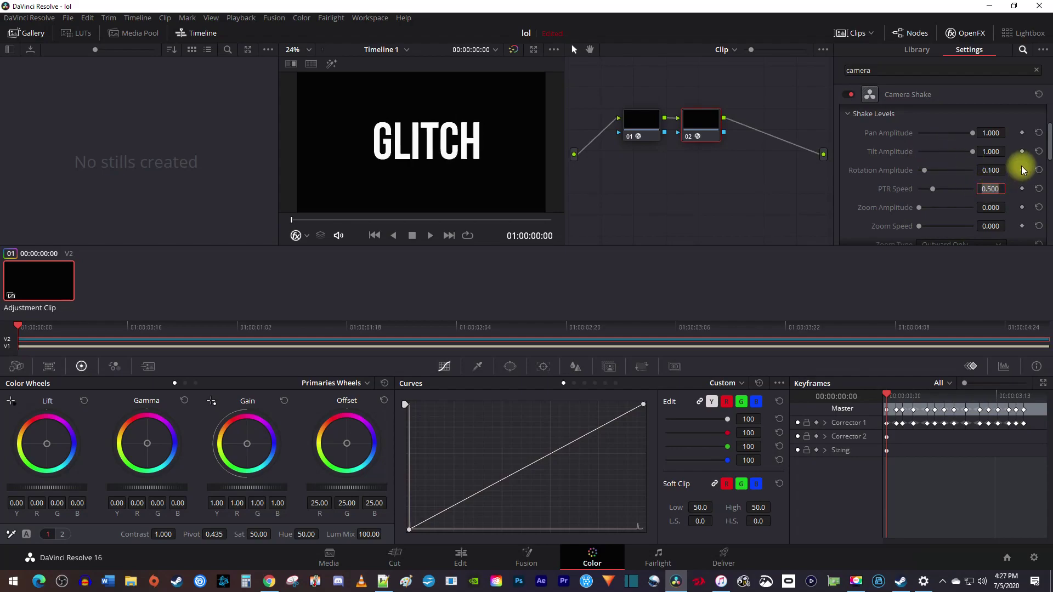
{"action": "type", "text": "1"}
{"action": "key", "text": "Return"}
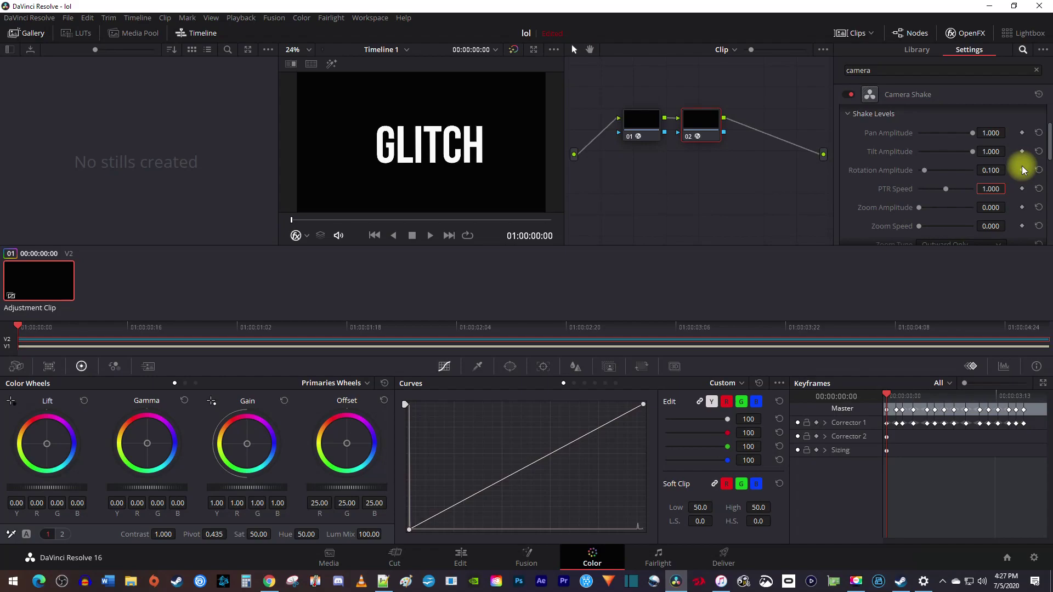
{"action": "scroll", "coordinate": [954, 178], "scroll_direction": "down", "scroll_amount": 5}
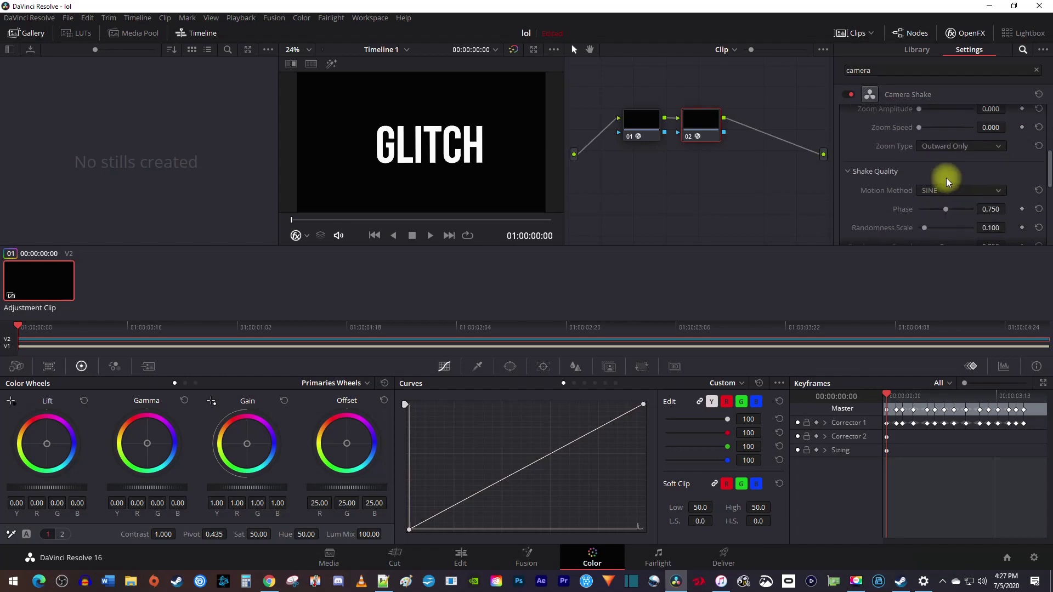
{"action": "left_click_drag", "start_coordinate": [928, 195], "coordinate": [980, 205]}
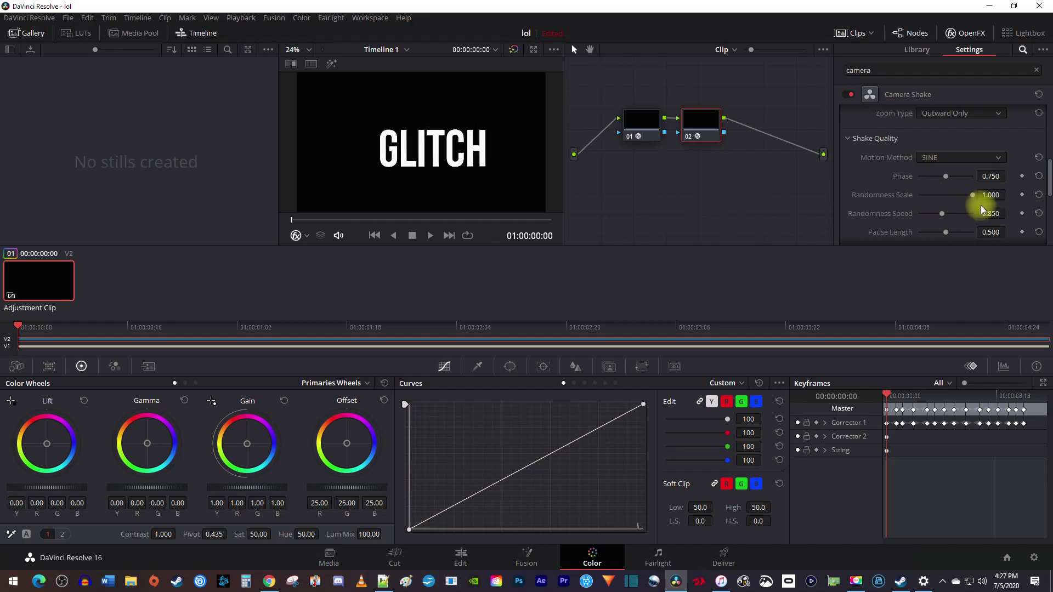
{"action": "key", "text": "space"}
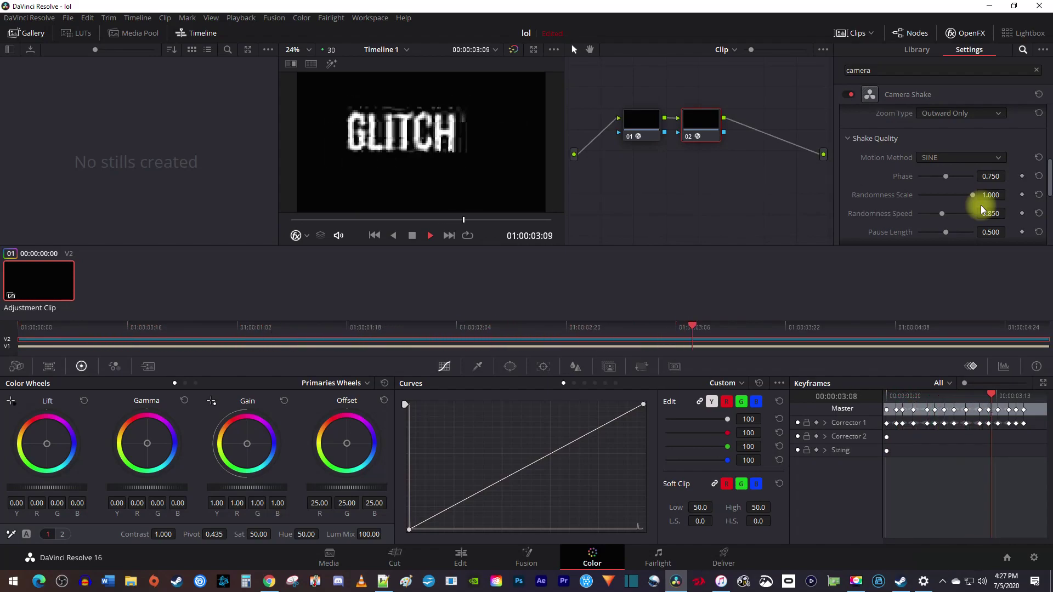
Stop playback and add serial node 03 after node 02.
{"action": "key", "text": "space"}
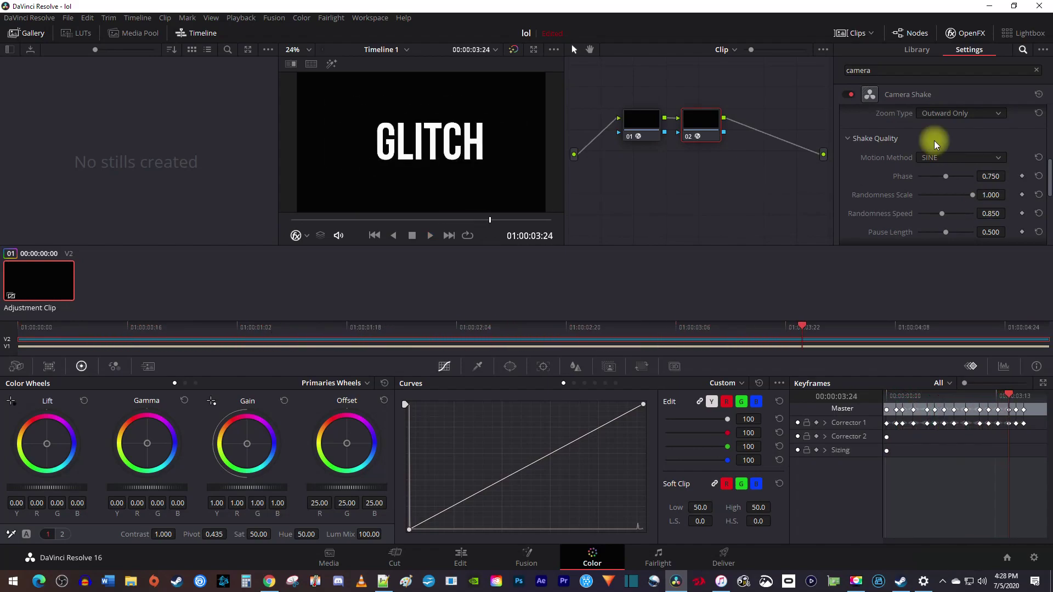
{"action": "right_click", "coordinate": [702, 122]}
{"action": "mouse_move", "coordinate": [739, 177]}
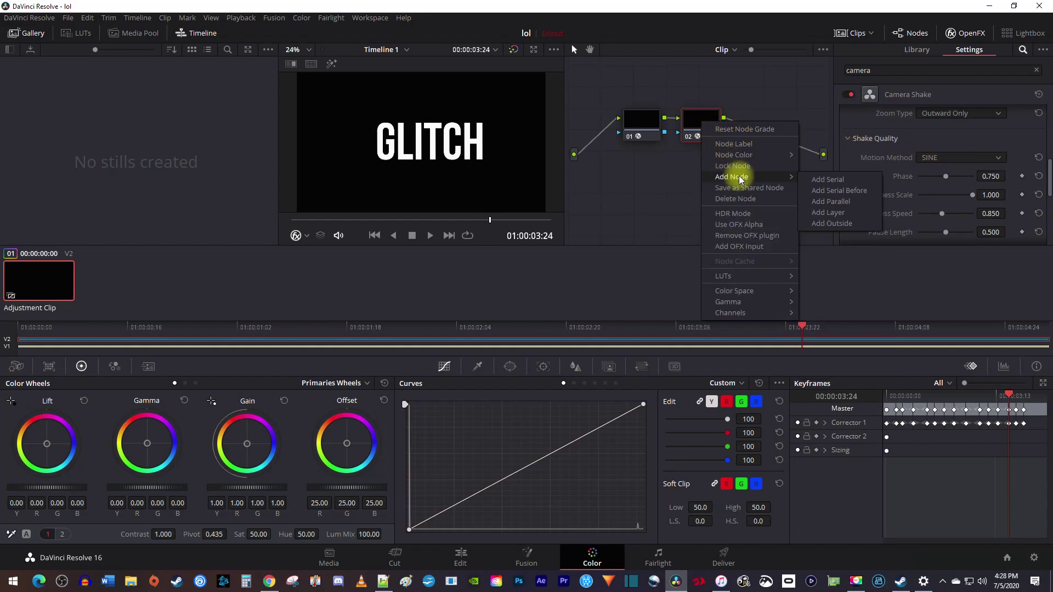
{"action": "left_click", "coordinate": [816, 179]}
Apply Prism Blur to node 03 with Aberration Distance 0.092 and preview the glitch.
{"action": "left_click", "coordinate": [877, 70]}
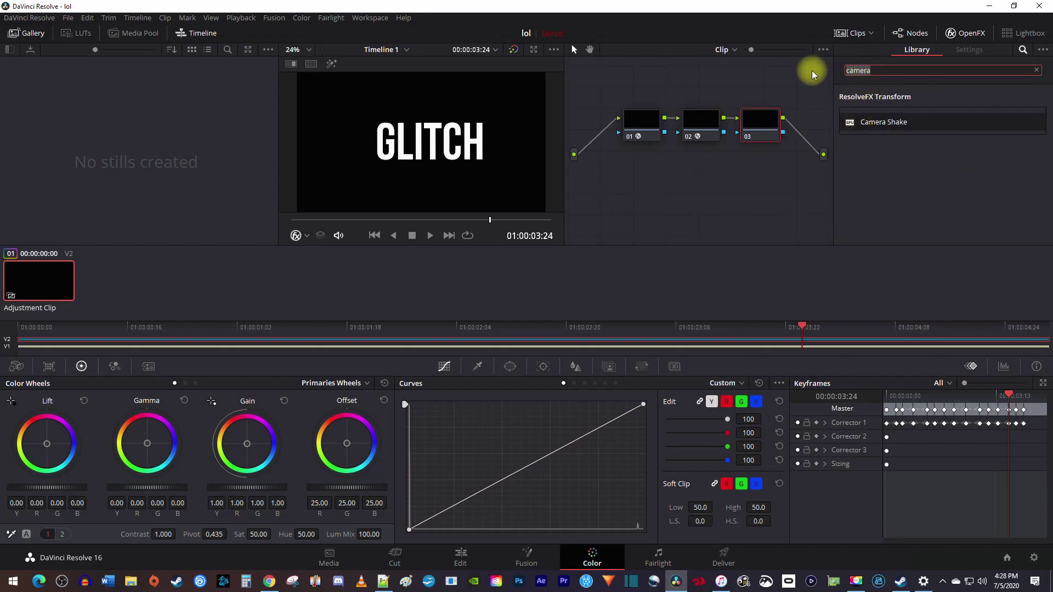
{"action": "type", "text": "prism"}
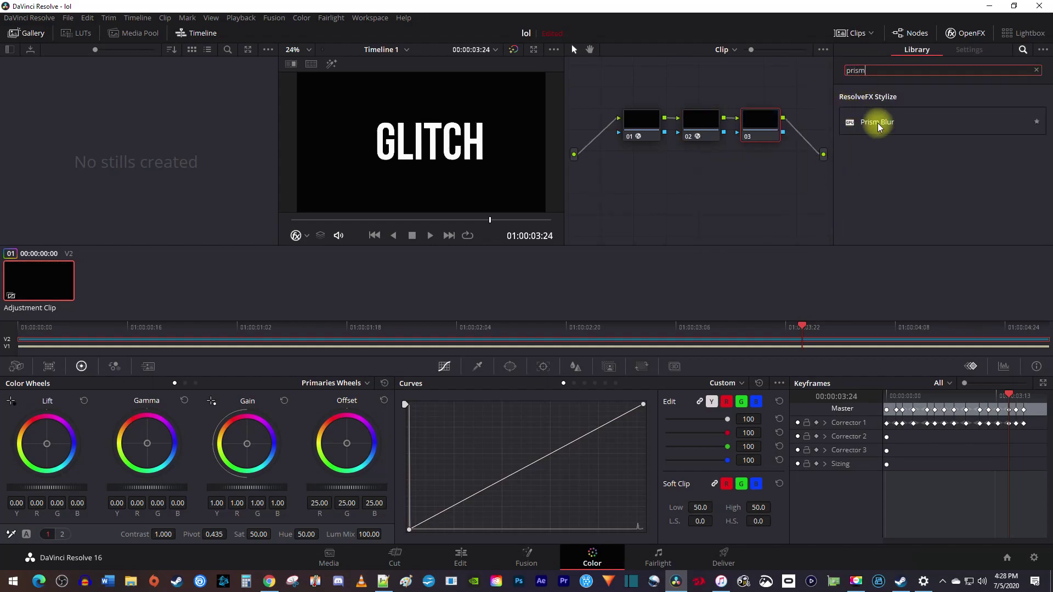
{"action": "left_click_drag", "start_coordinate": [878, 126], "coordinate": [761, 120]}
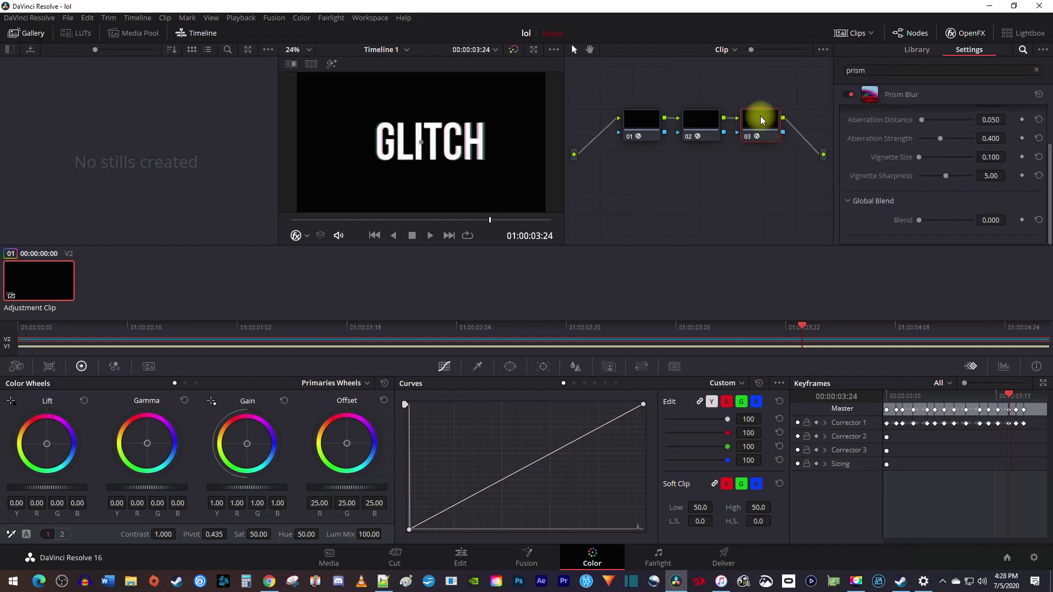
{"action": "left_click_drag", "start_coordinate": [922, 117], "coordinate": [924, 121]}
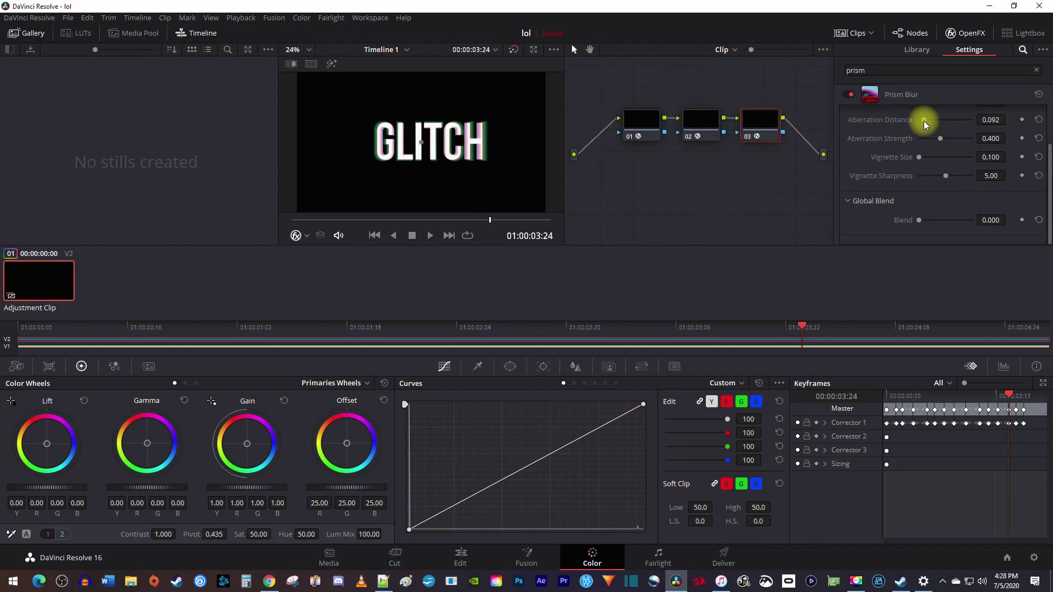
{"action": "key", "text": "space"}
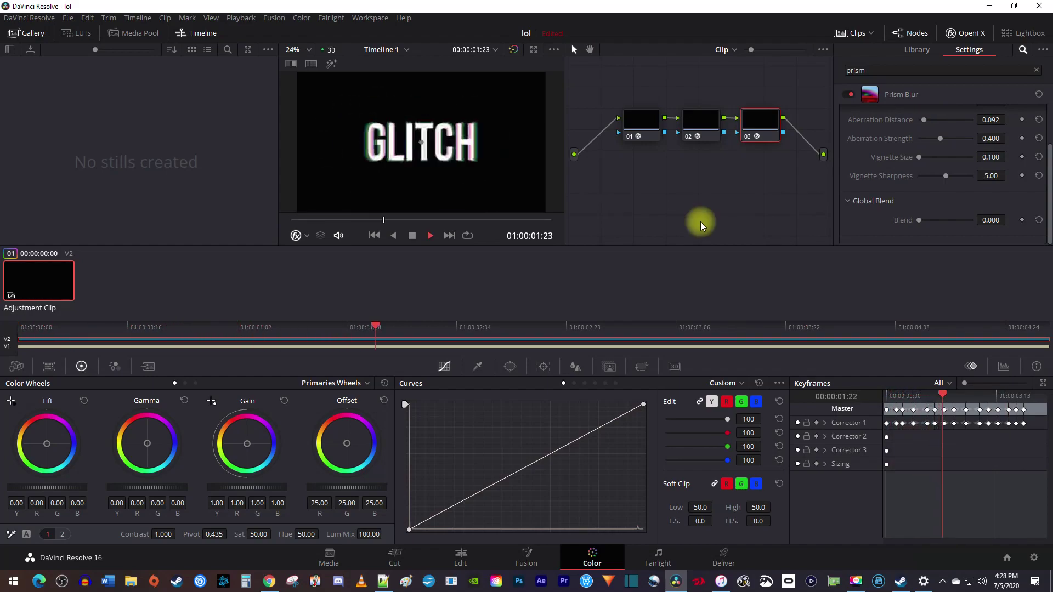